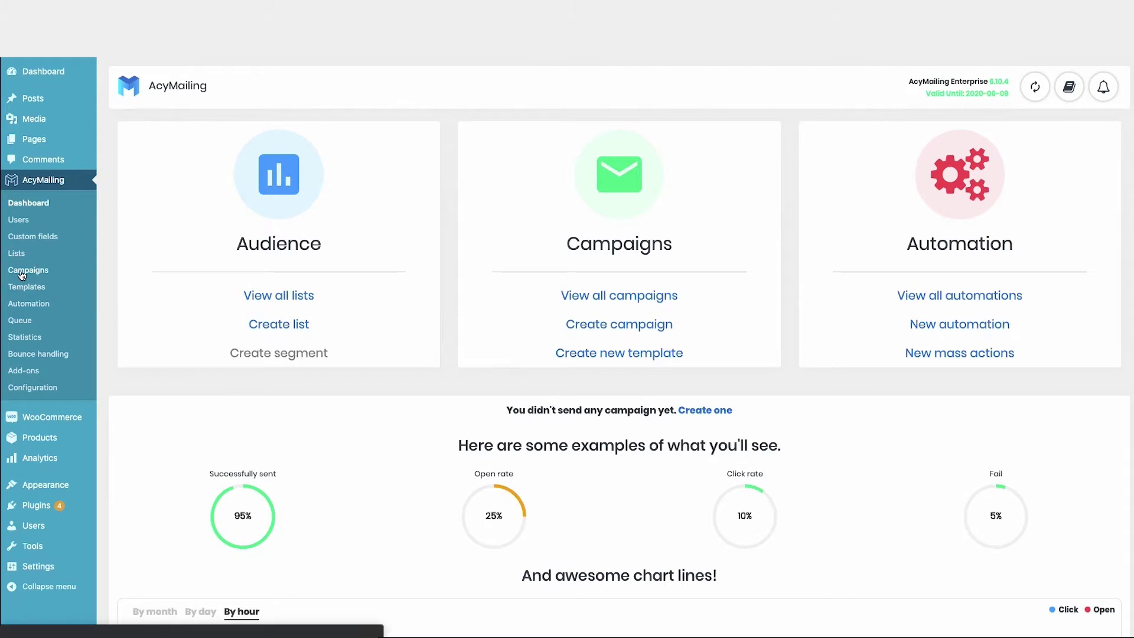
# Step: Create a new campaign based on the "AcyMailing first email" template
pyautogui.click(22, 272)
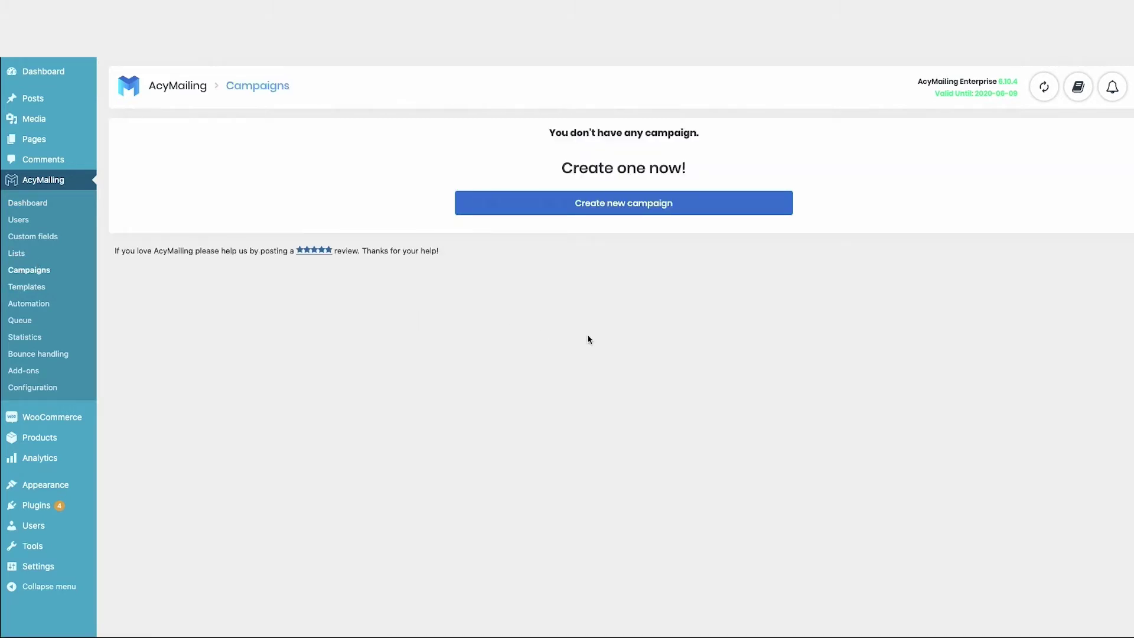
pyautogui.click(630, 217)
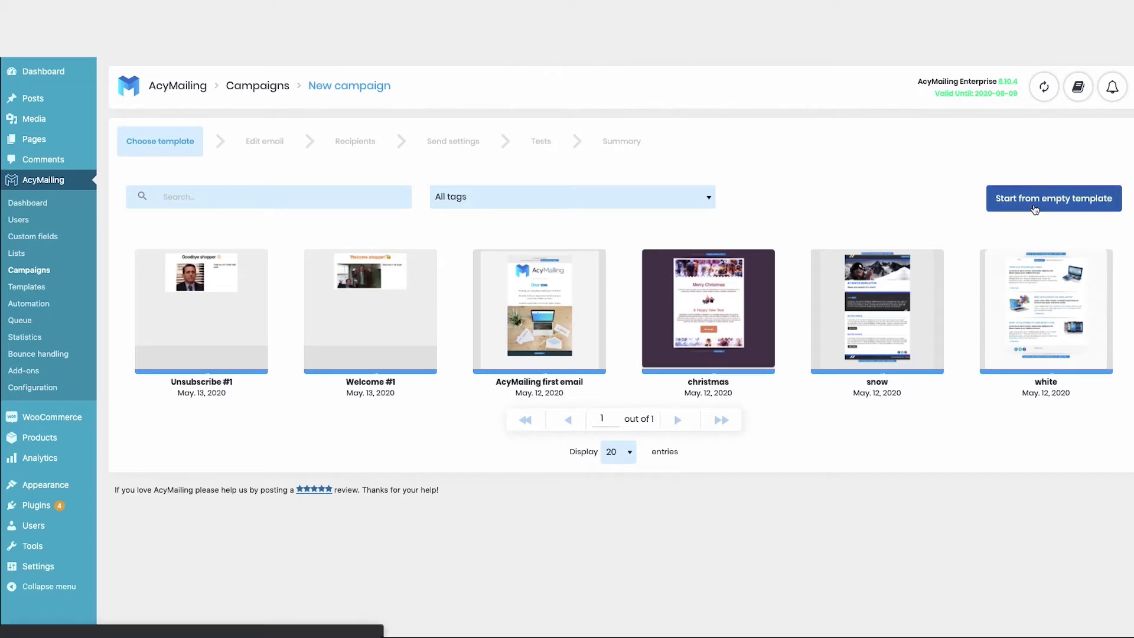
pyautogui.click(523, 318)
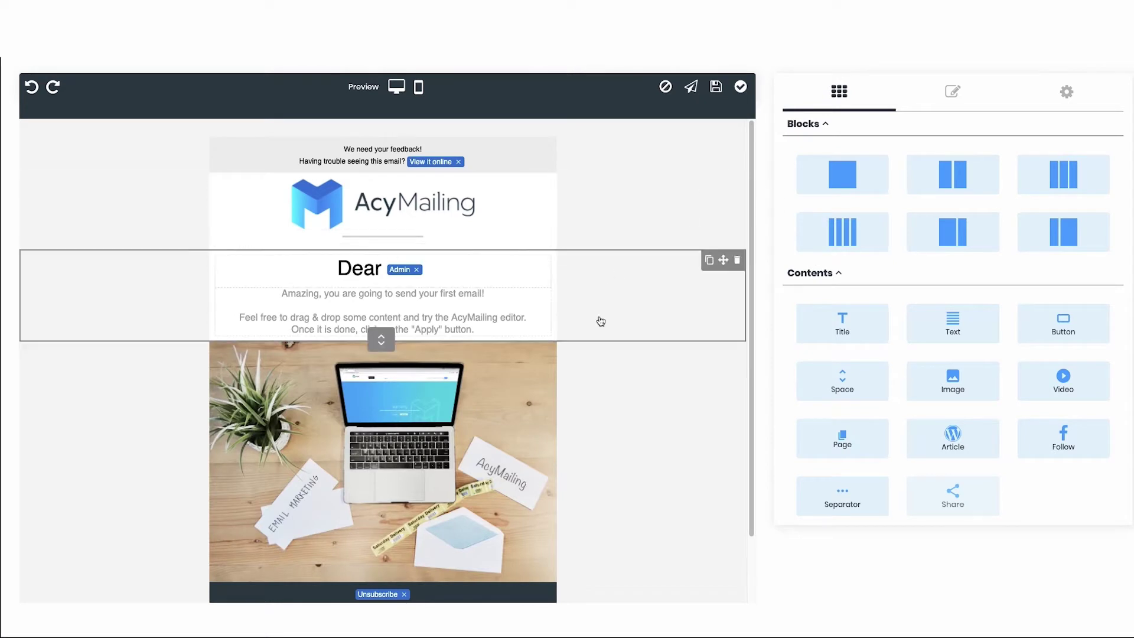
# Step: Add a two-column block with a wider first column below the laptop photo and insert the article "My first WordPress post" in it
pyautogui.scroll(-2, 601, 321)
pyautogui.moveTo(964, 235); pyautogui.dragTo(386, 525)
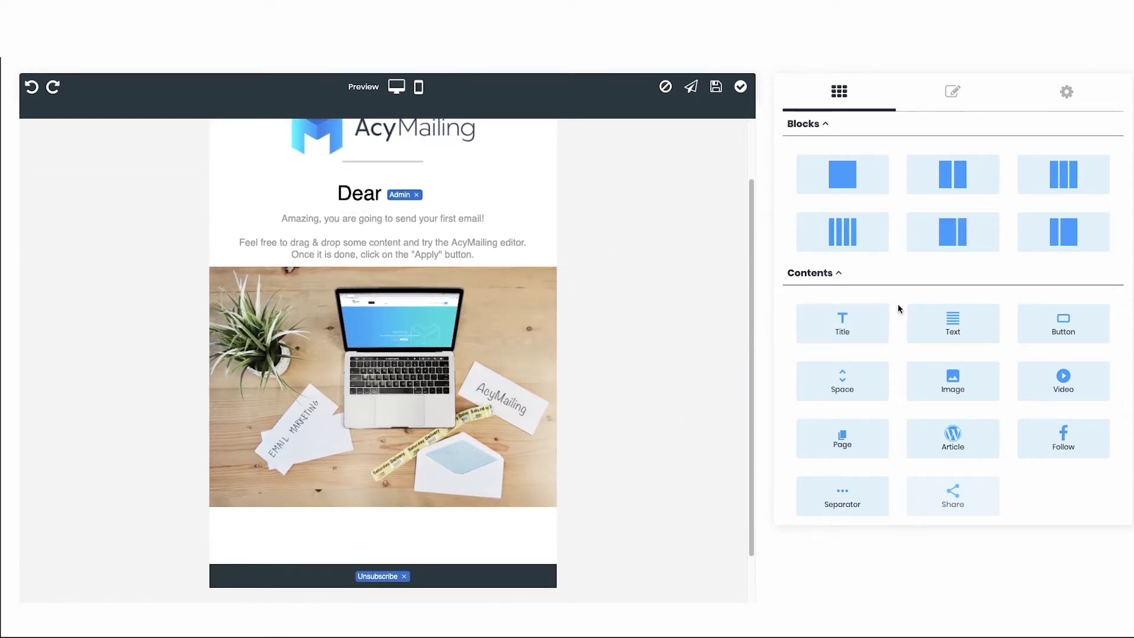
pyautogui.moveTo(939, 440); pyautogui.dragTo(311, 537)
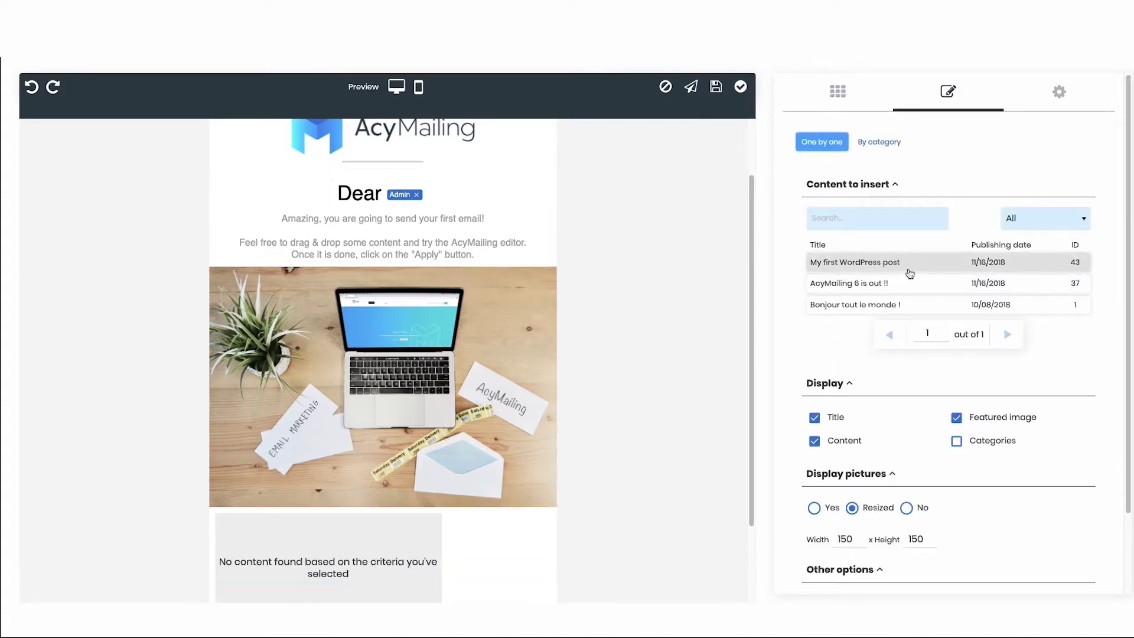
pyautogui.click(907, 269)
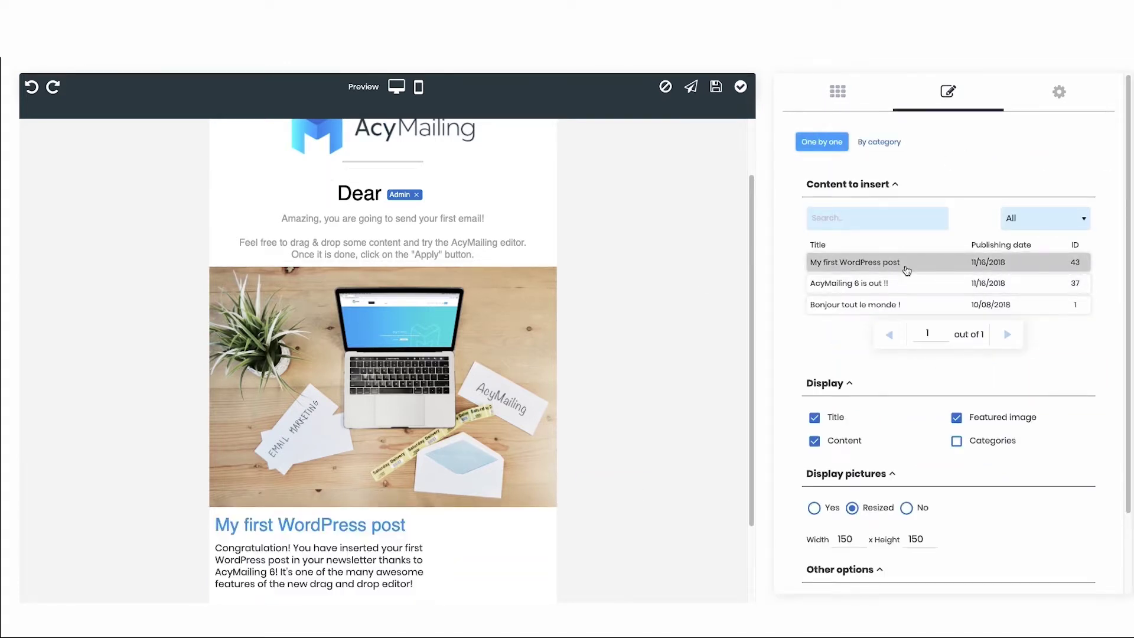
# Step: Insert the astronaut and rocket image in the narrow column beside the article, and apply the email design
pyautogui.click(839, 92)
pyautogui.moveTo(952, 379); pyautogui.dragTo(488, 538)
pyautogui.scroll(-2, 590, 496)
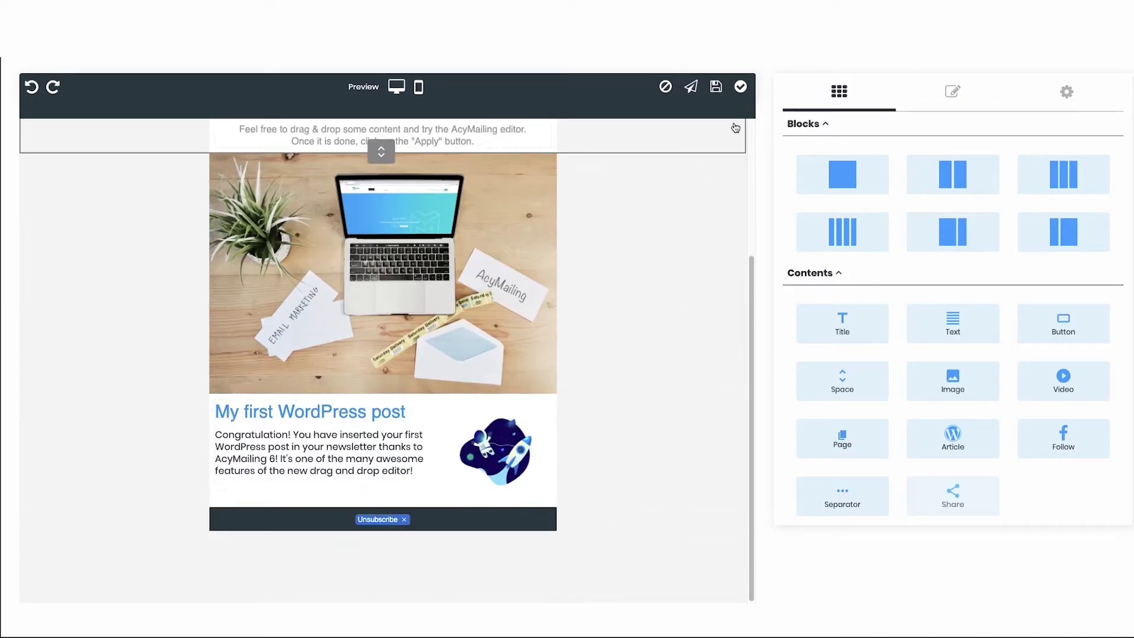
pyautogui.click(742, 88)
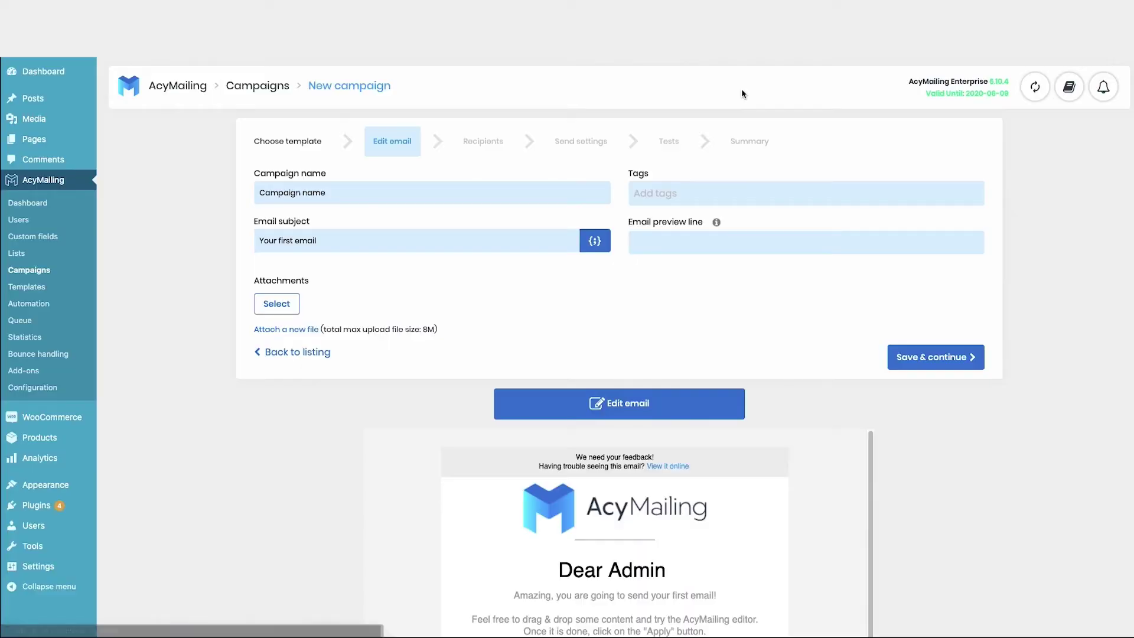
# Step: Name the campaign "My first newsletter" and set the email subject to "This is my first newsletter!"
pyautogui.scroll(-2, 390, 471)
pyautogui.scroll(-5, 389, 471)
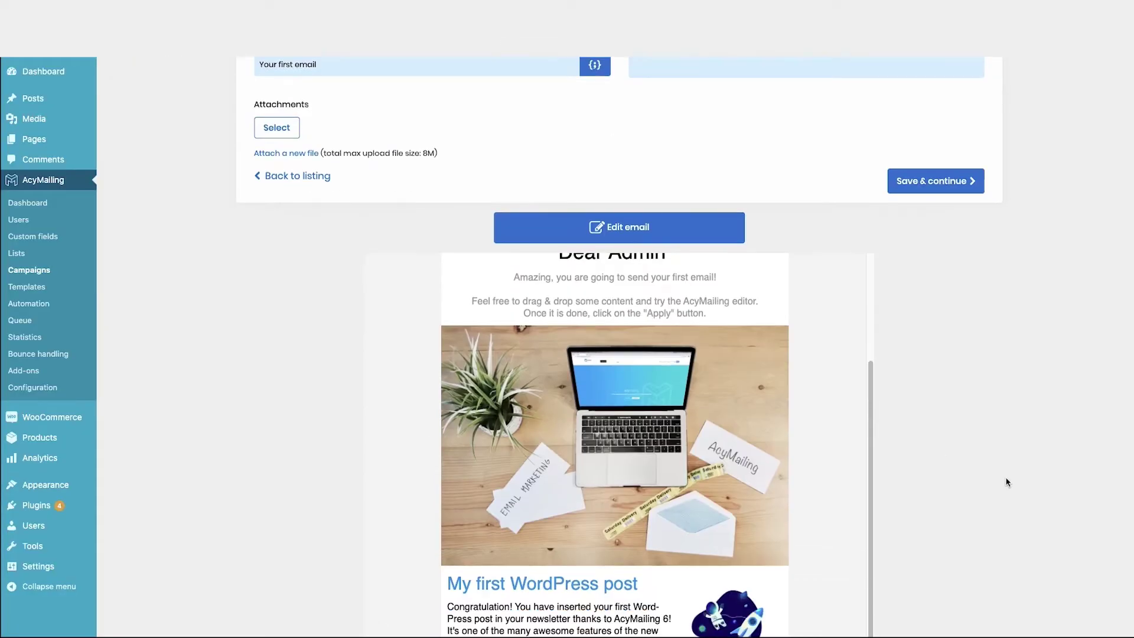
pyautogui.scroll(1, 653, 393)
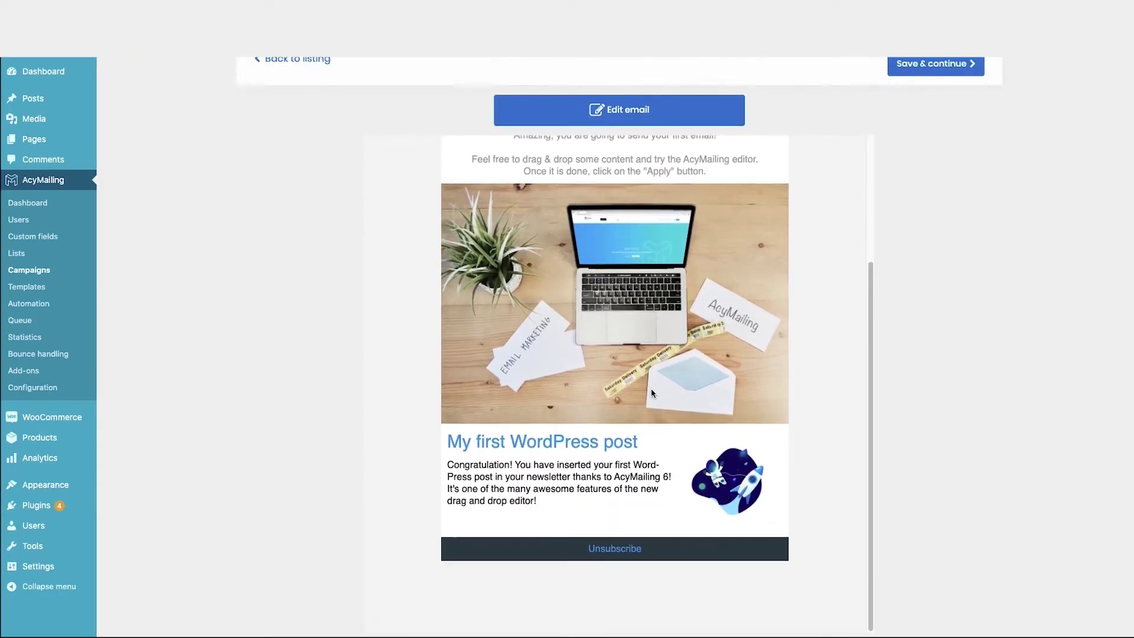
pyautogui.scroll(2, 624, 344)
pyautogui.scroll(2, 623, 345)
pyautogui.scroll(5, 286, 339)
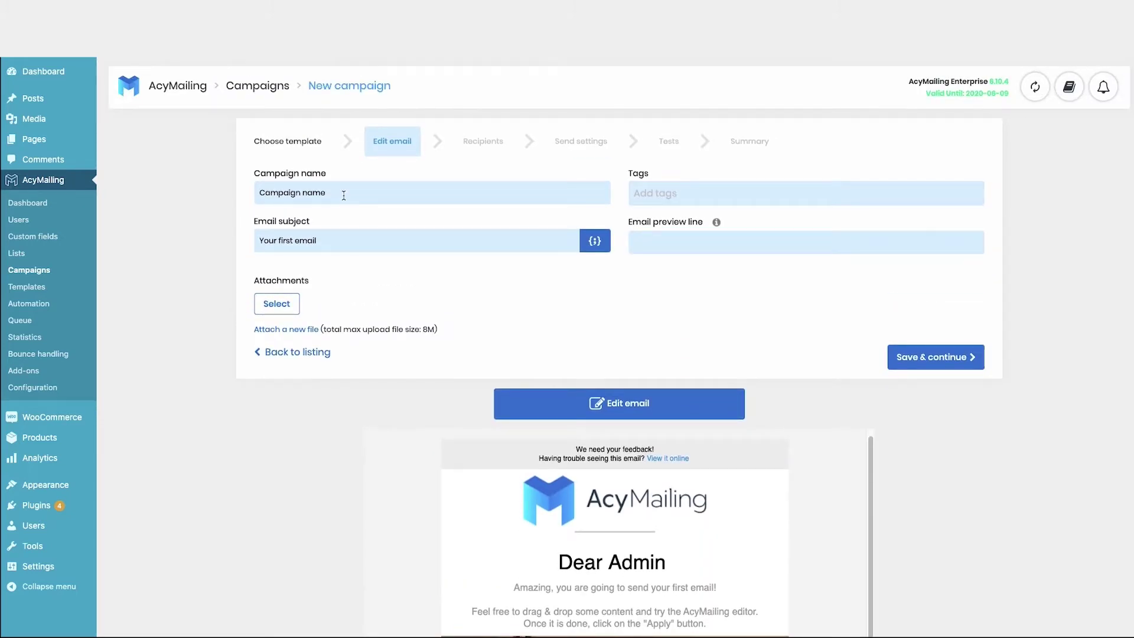
pyautogui.tripleClick(330, 186)
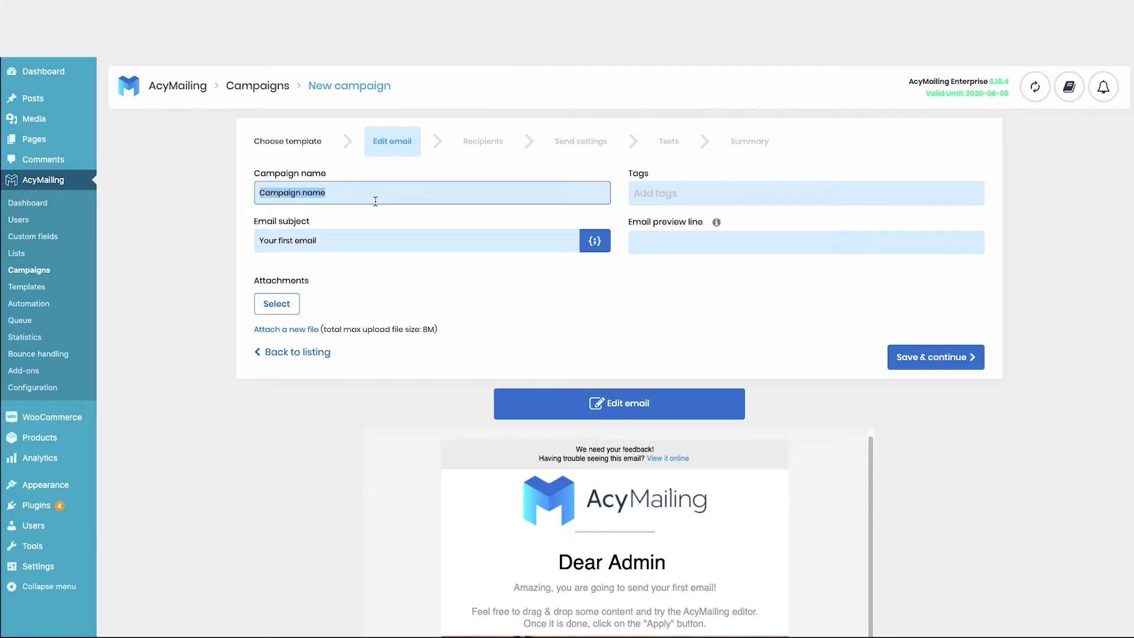
pyautogui.write('My first newsletter')
pyautogui.moveTo(395, 249); pyautogui.dragTo(220, 242)
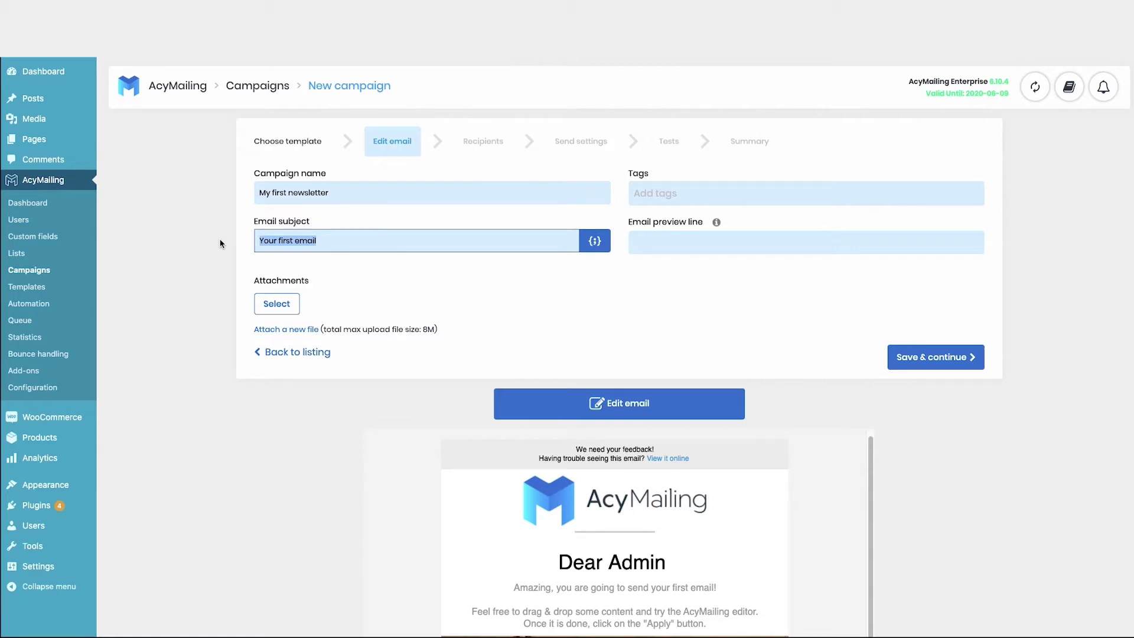
pyautogui.write('This is my first newslet')
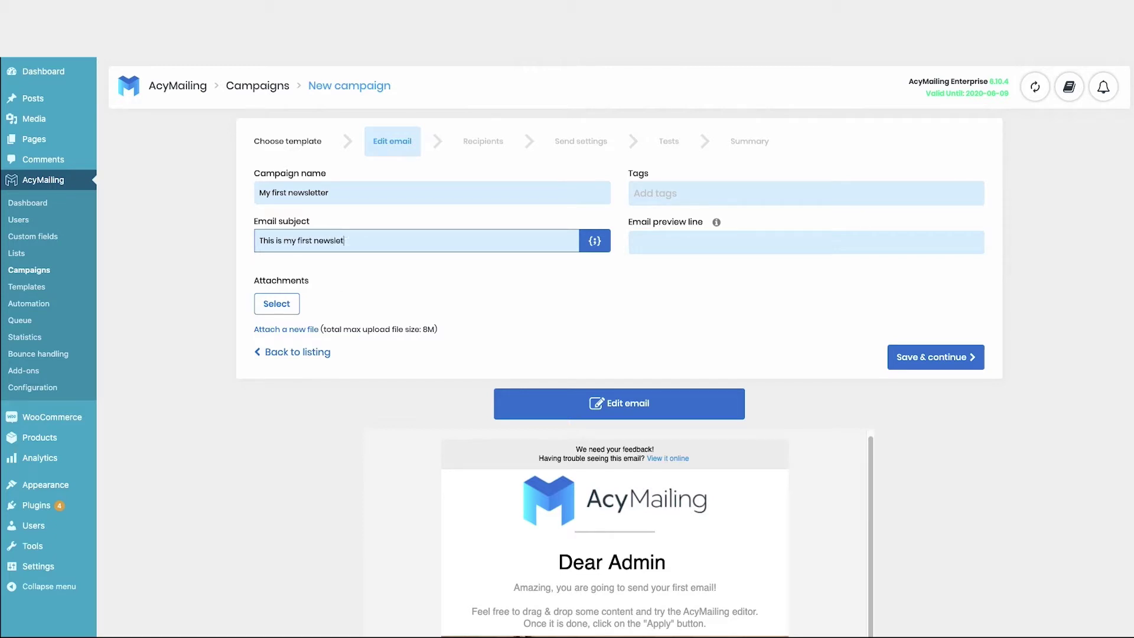
pyautogui.write('ter!')
# Step: Add the tag "newsletter" to the campaign
pyautogui.click(767, 201)
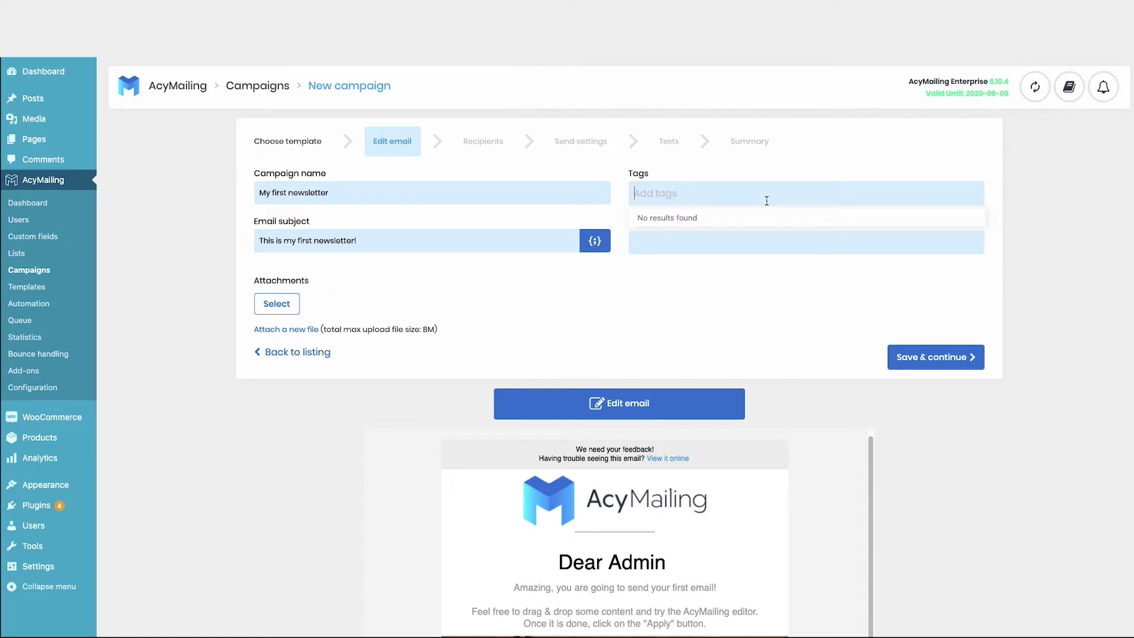
pyautogui.write('newsletter')
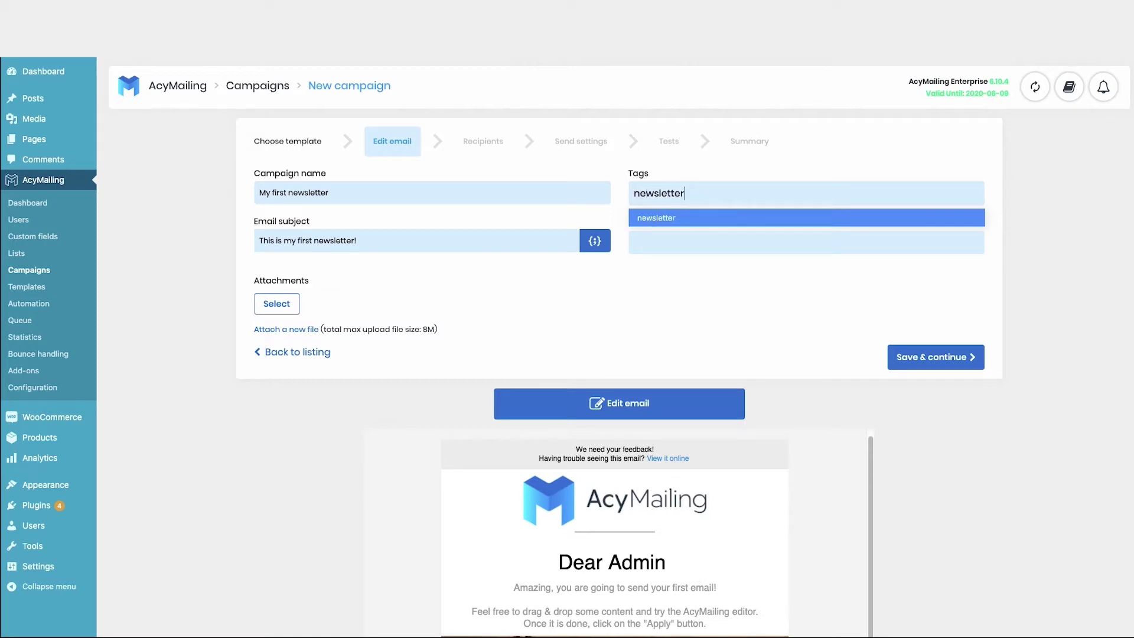
pyautogui.press('Return')
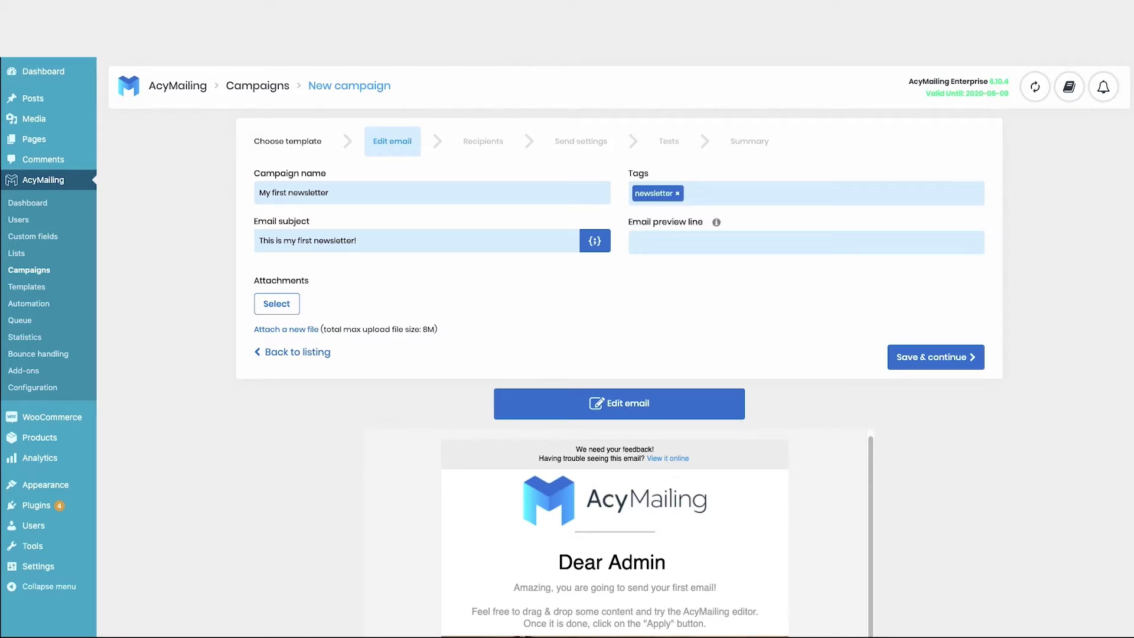
# Step: Set the email preview line to "Click quickly to see this beautiful newsletter!" and attach logo_acymailing_stop_email.png, saving and continuing to the recipients
pyautogui.click(668, 238)
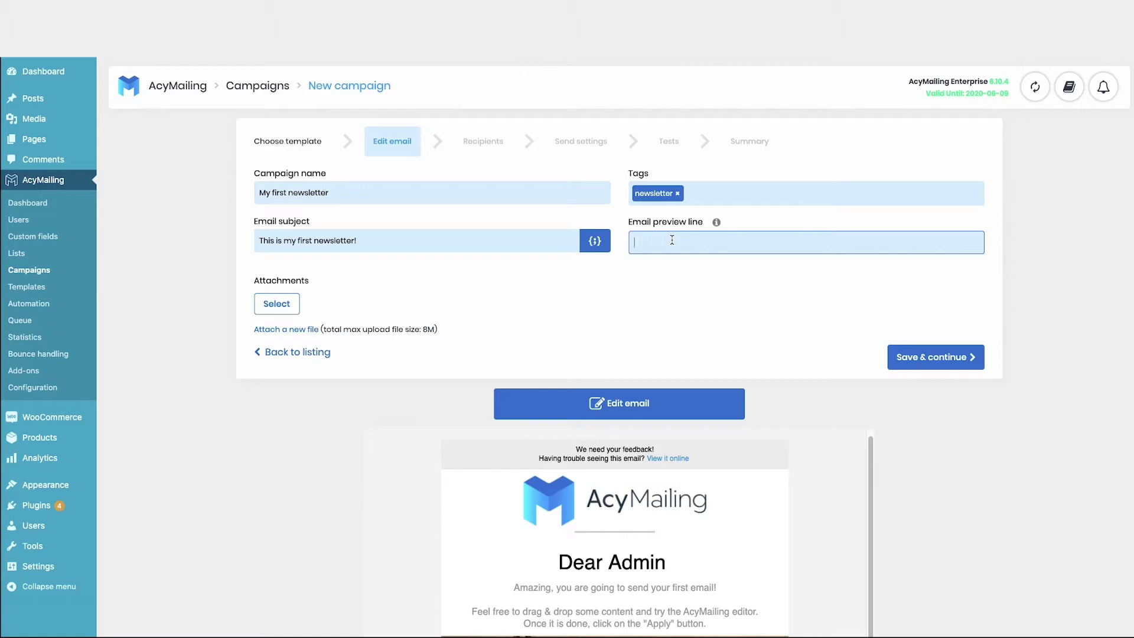
pyautogui.write('Clik quickly to see this beatutiful newsletter!')
pyautogui.click(271, 305)
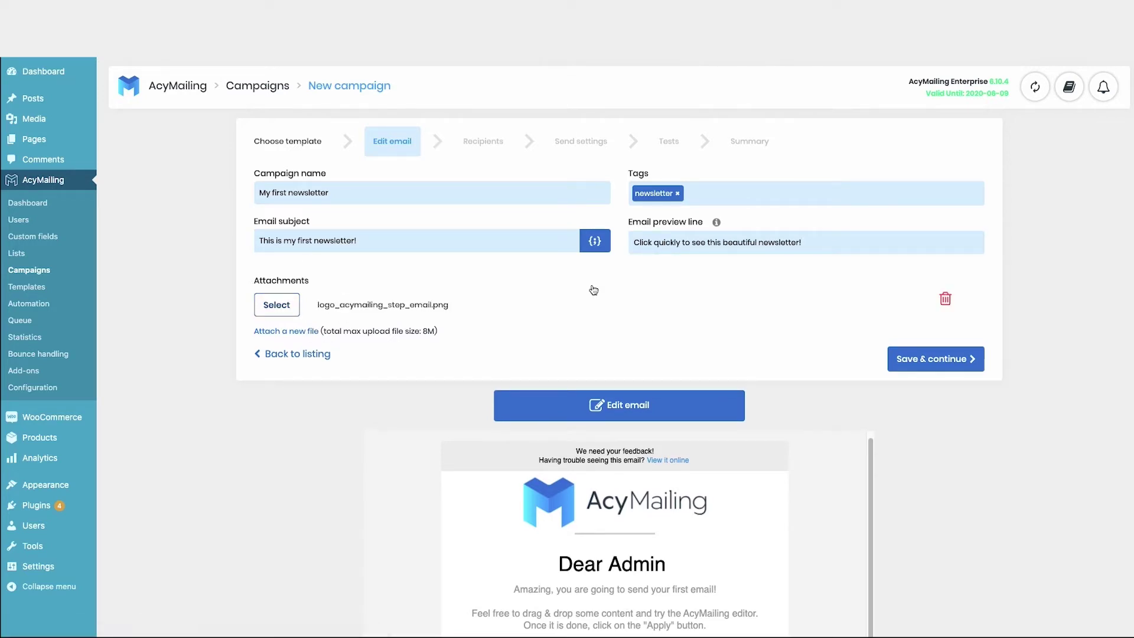
pyautogui.click(938, 364)
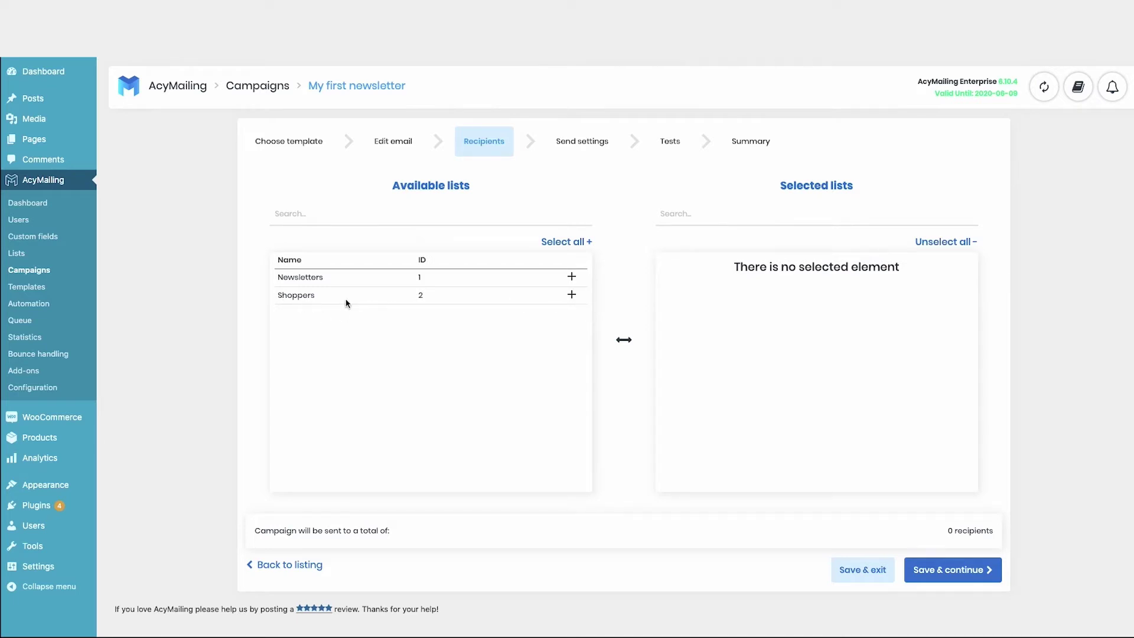
# Step: Add the Shoppers list as the campaign's recipients, and save and continue to the send settings
pyautogui.click(572, 295)
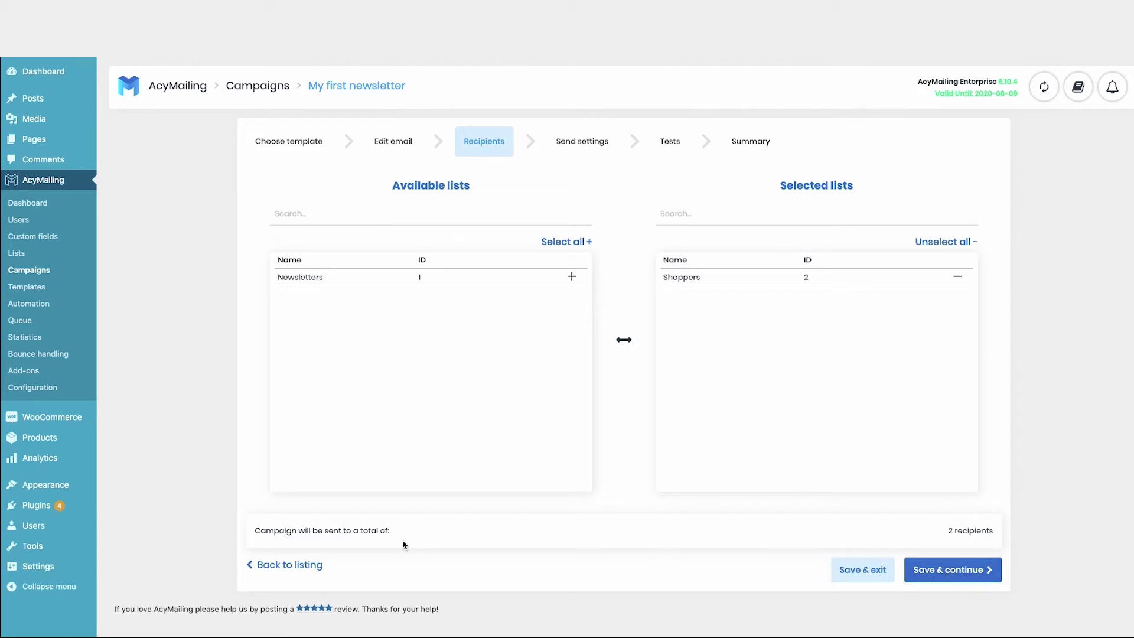
pyautogui.moveTo(945, 531); pyautogui.dragTo(998, 533)
pyautogui.click(998, 534)
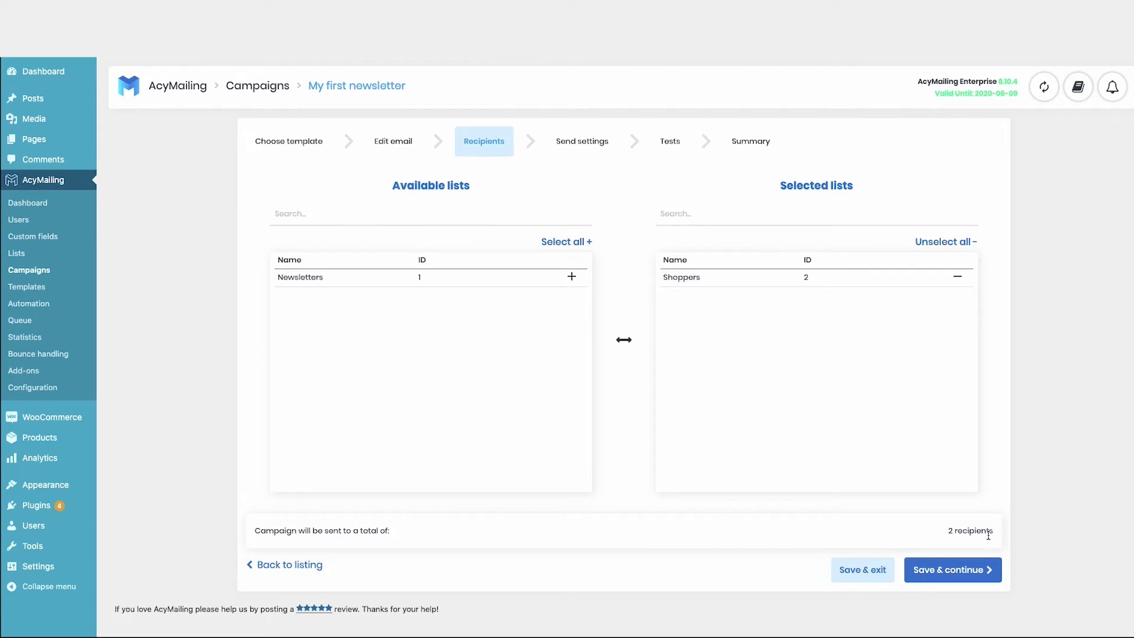
pyautogui.click(967, 571)
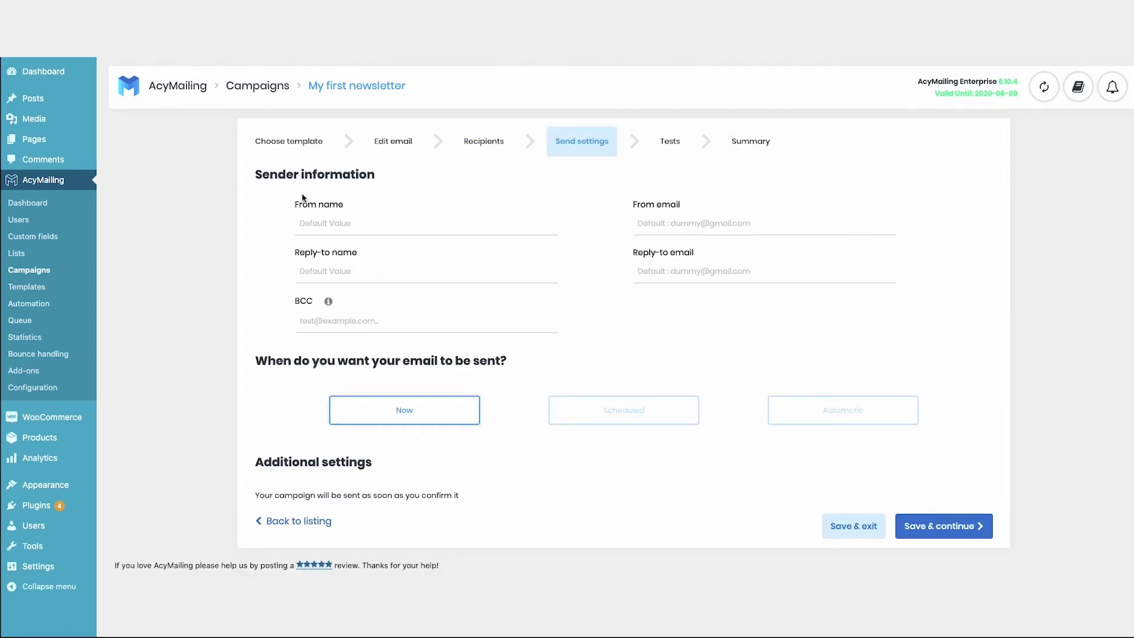
# Step: Set the sender's From name to "AcyMailing" and fill in the From email address
pyautogui.click(317, 223)
pyautogui.write('A')
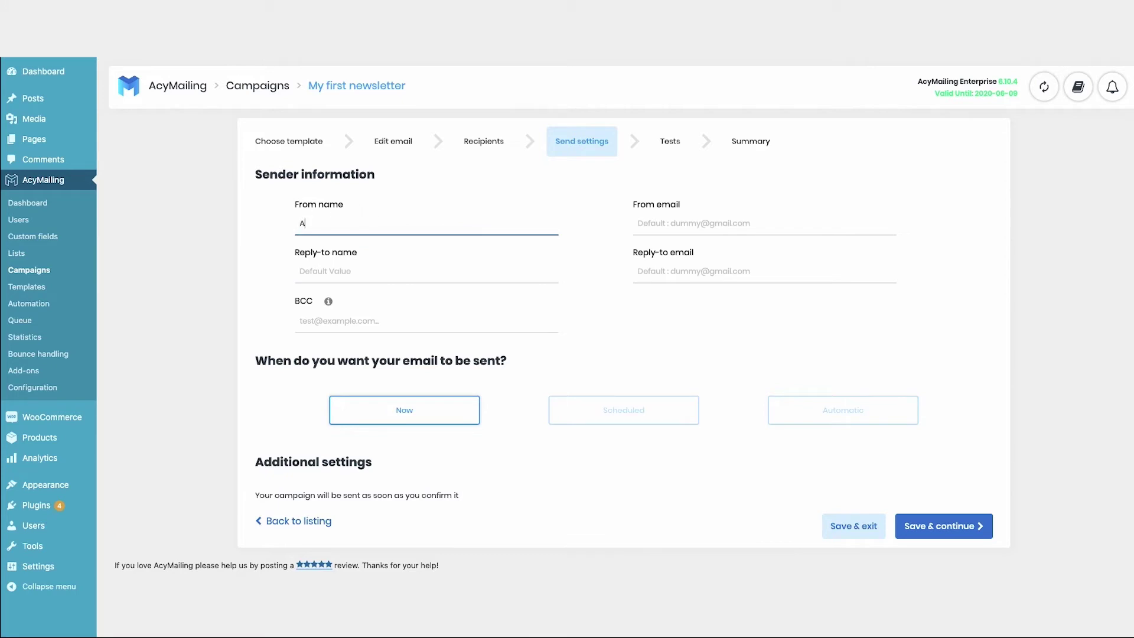
pyautogui.write('cyMailing')
pyautogui.click(775, 217)
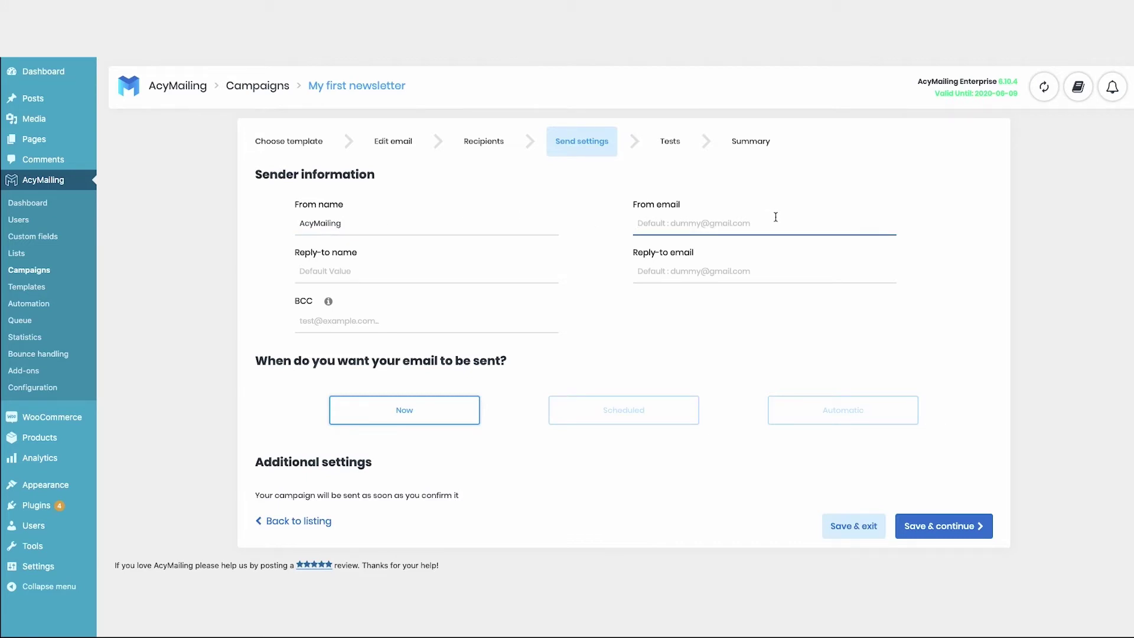
pyautogui.write('acymailing@test.com')
# Step: Set the Reply-to name to "AcyMailing Return" and fill in the Reply-to email address, leaving BCC empty
pyautogui.click(347, 274)
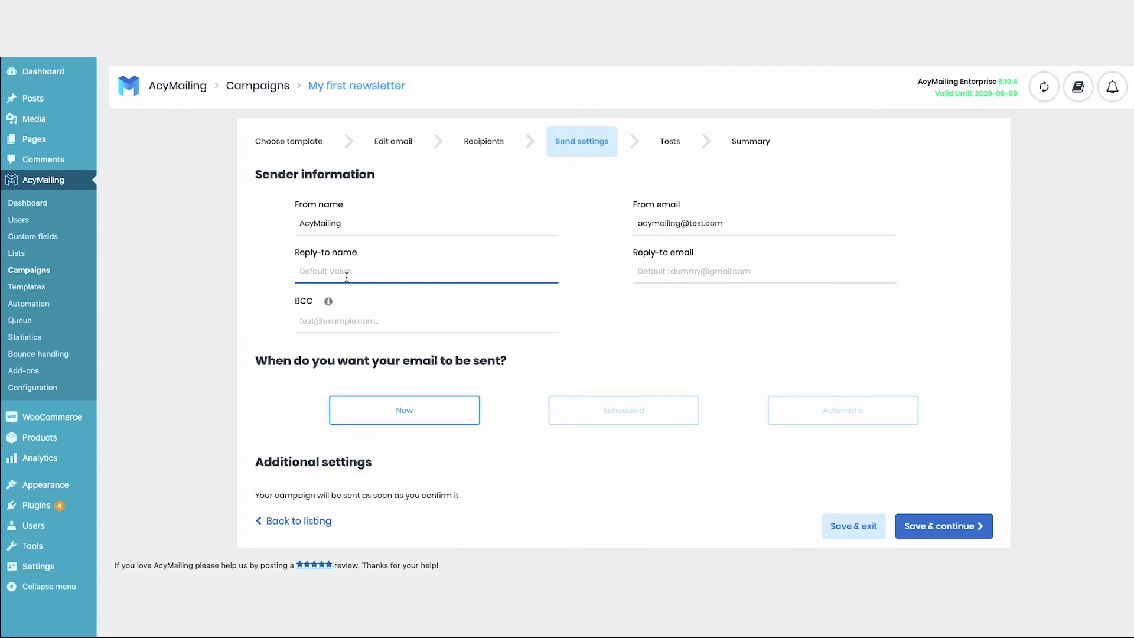
pyautogui.write('AcyMailing Return')
pyautogui.click(762, 271)
pyautogui.write('acymailing.re')
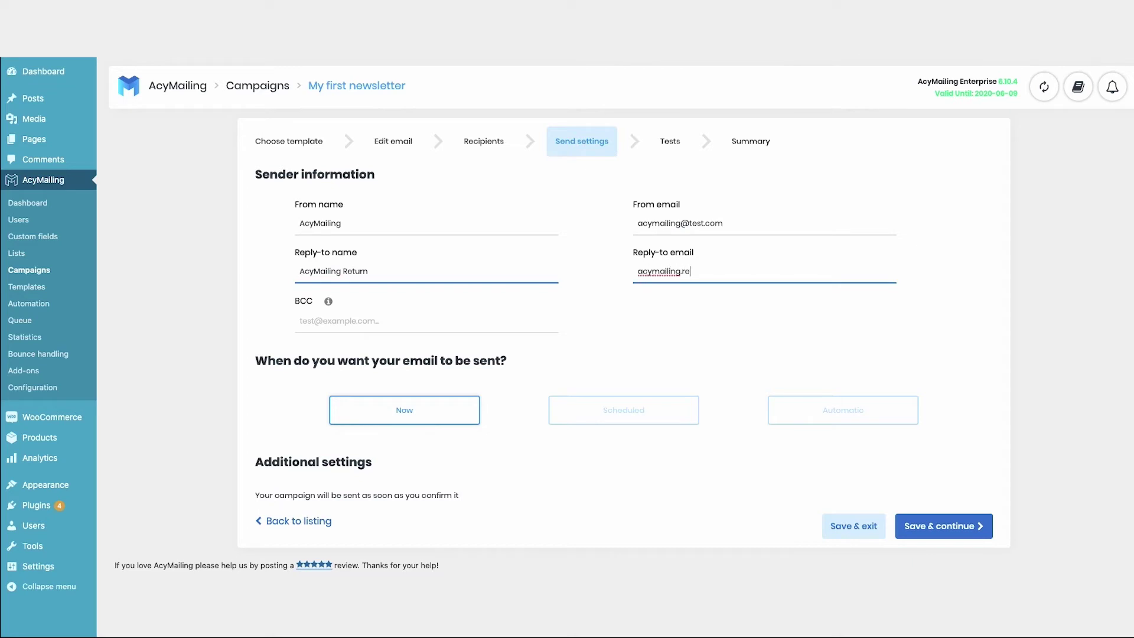
pyautogui.write('turn@test.com')
pyautogui.click(310, 320)
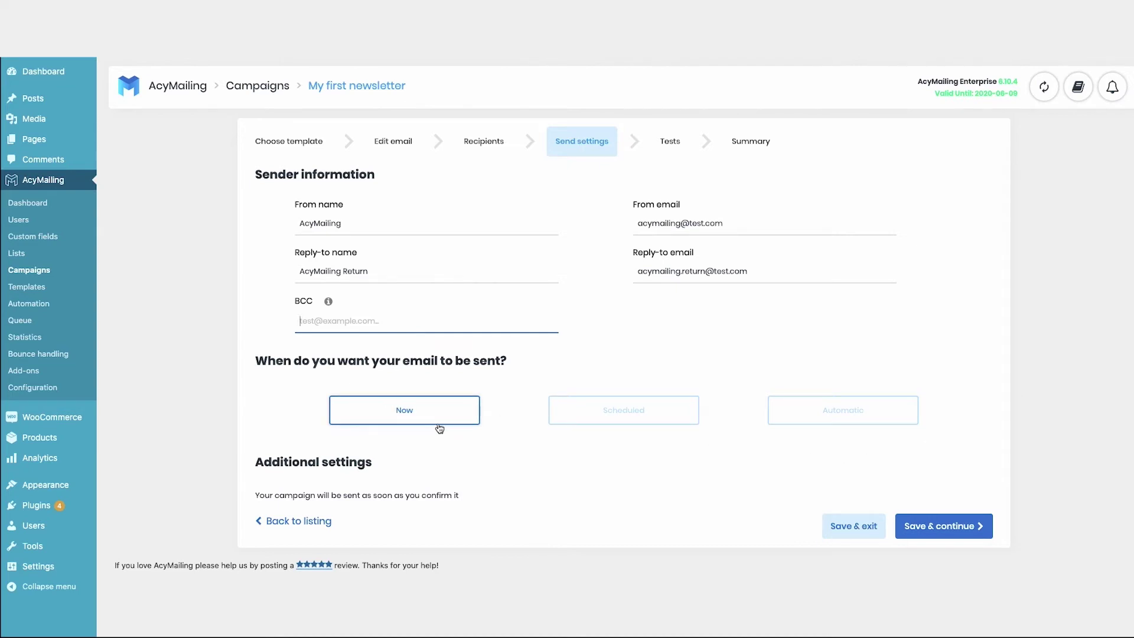
# Step: Try the Scheduled and Automatic sending options without choosing a date, and switch sending back to Now
pyautogui.click(623, 413)
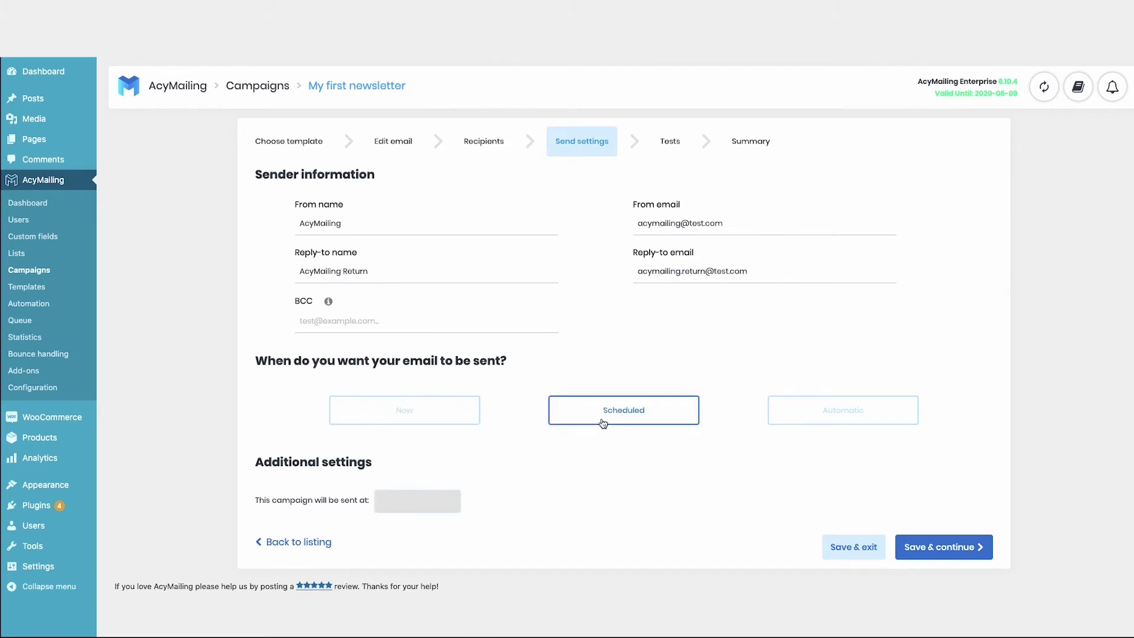
pyautogui.click(428, 503)
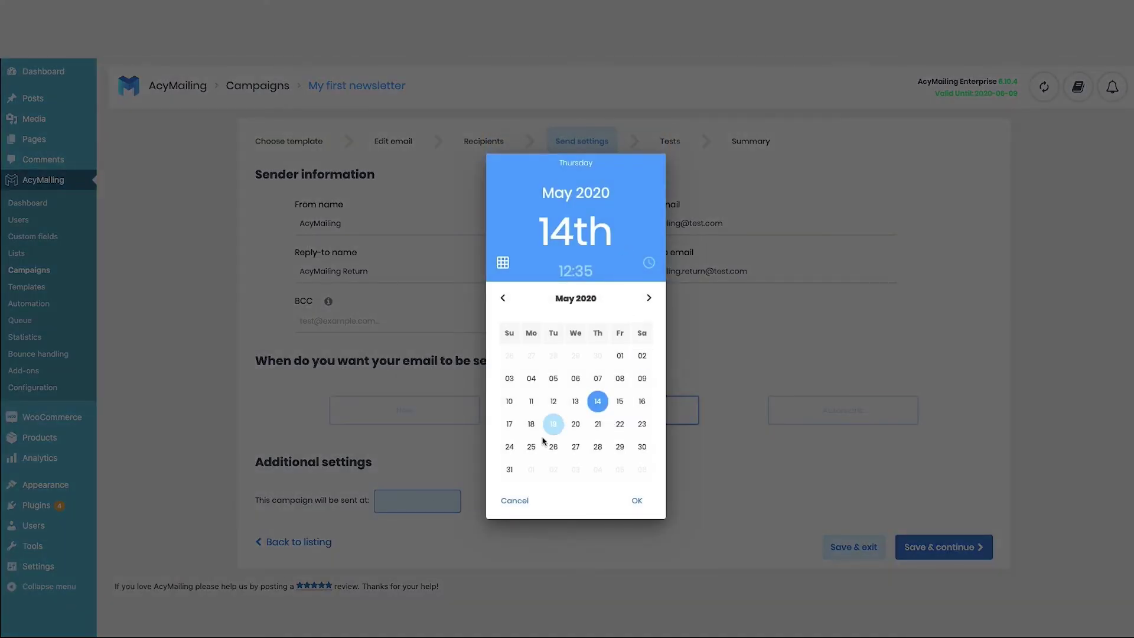
pyautogui.click(516, 501)
pyautogui.click(851, 423)
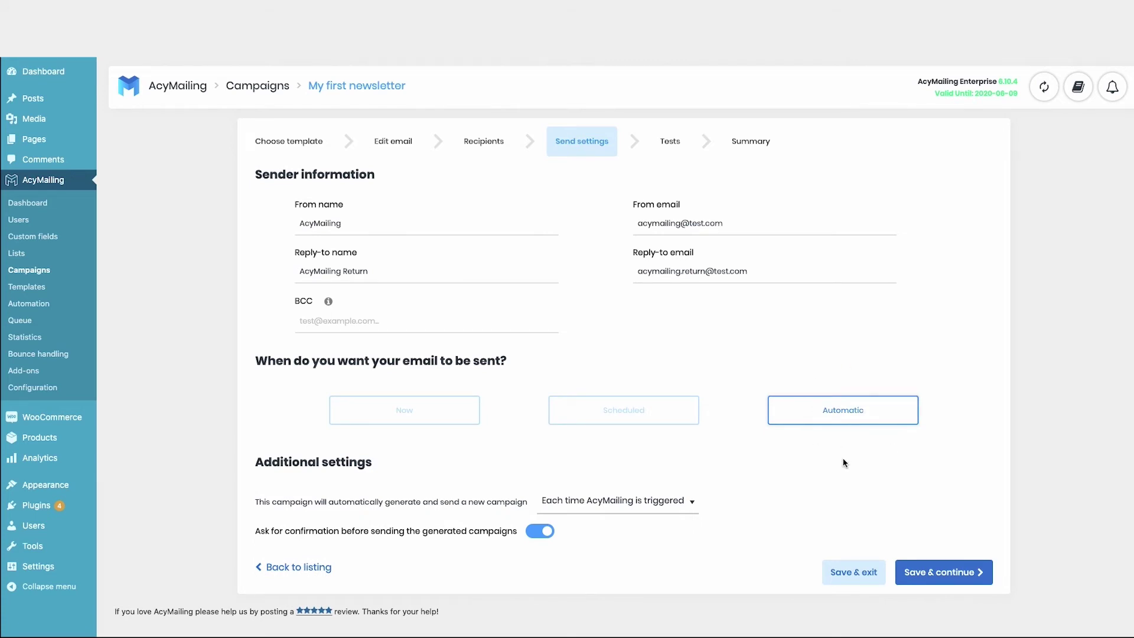
pyautogui.click(431, 418)
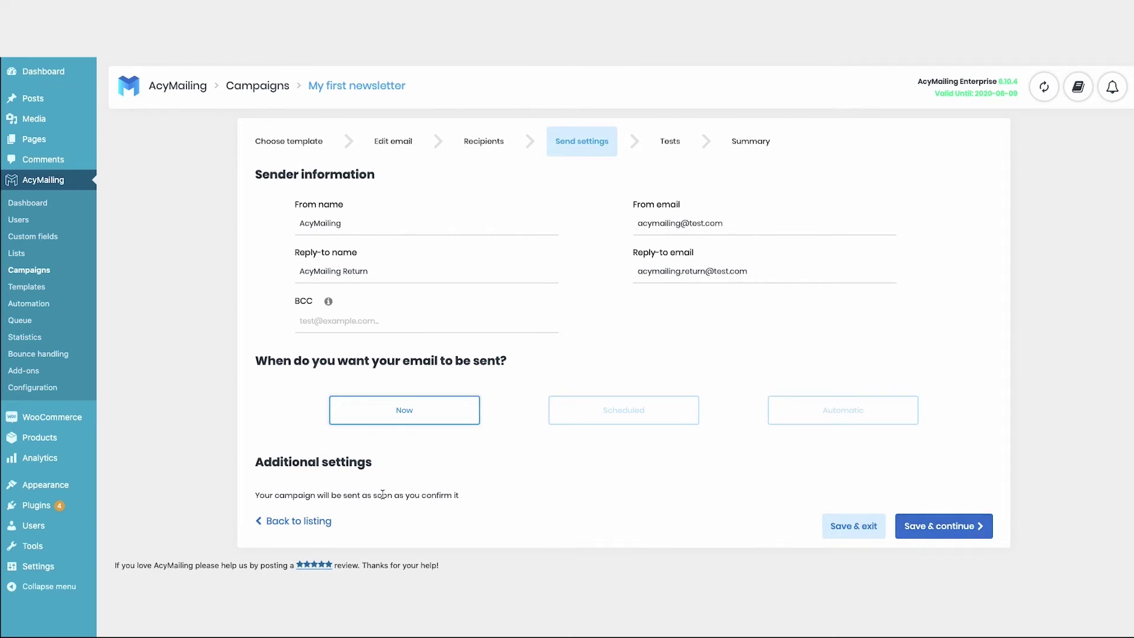
# Step: Save the send settings and run the spam test on the campaign, reviewing its details
pyautogui.click(954, 526)
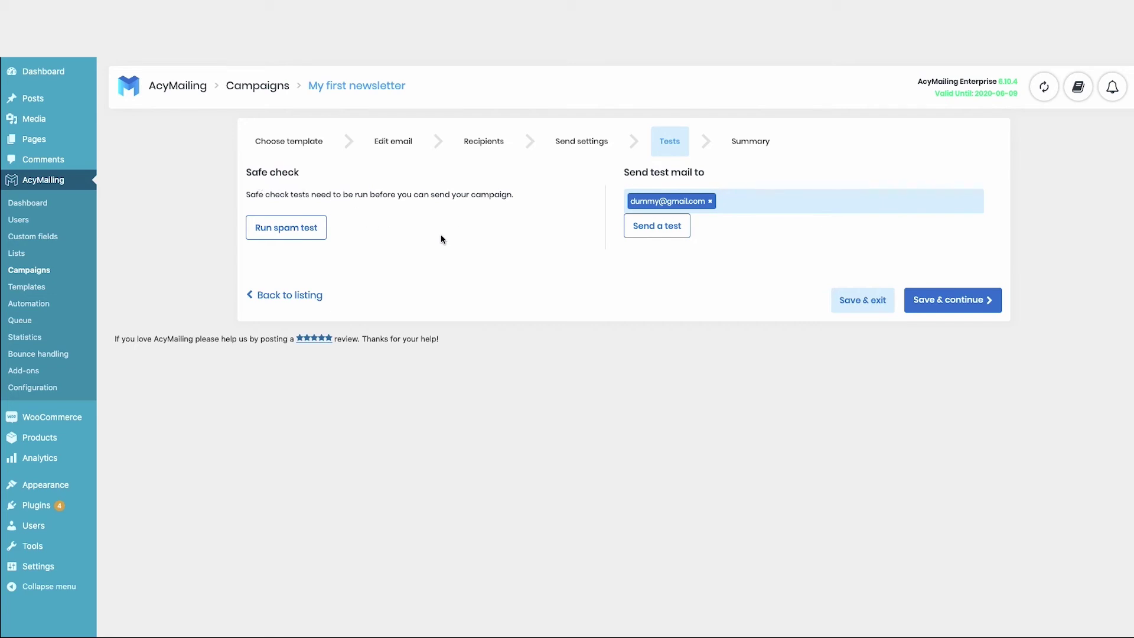
pyautogui.click(266, 237)
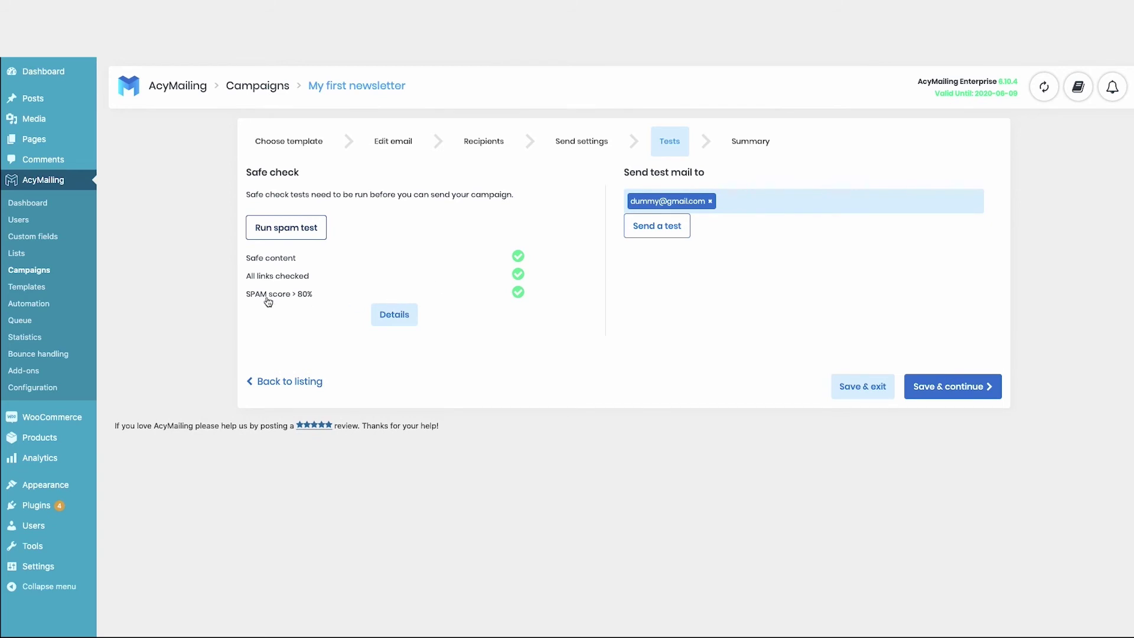
pyautogui.click(394, 315)
pyautogui.click(827, 78)
# Step: Replace the existing test mail recipient with a different email address, without sending a test
pyautogui.click(736, 207)
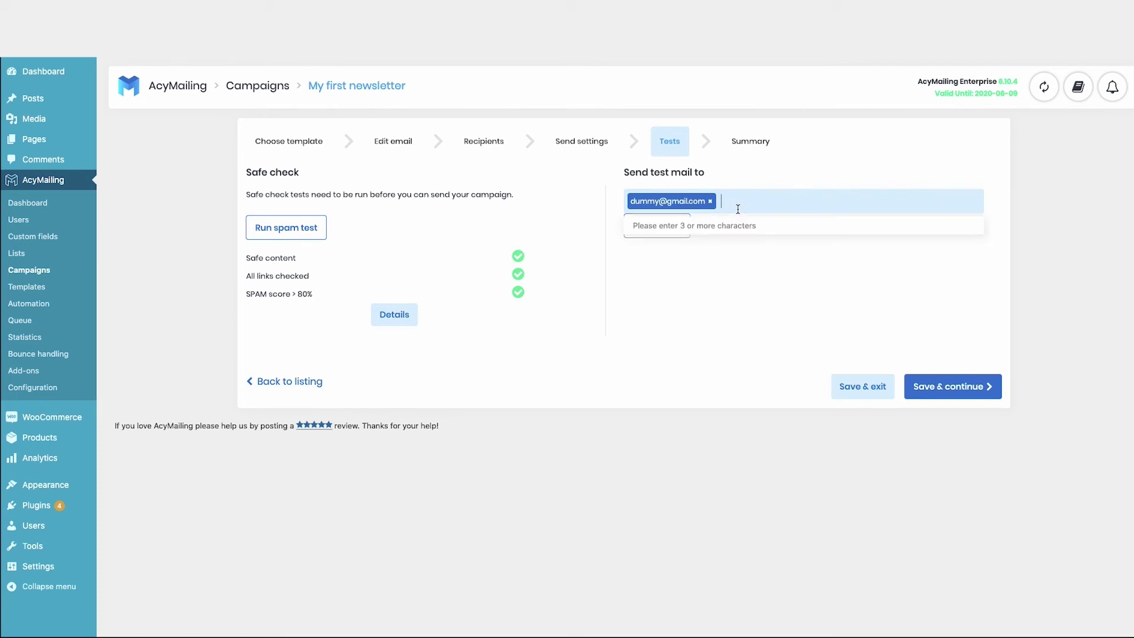
pyautogui.click(710, 201)
pyautogui.write('sloan@test.com')
pyautogui.click(774, 226)
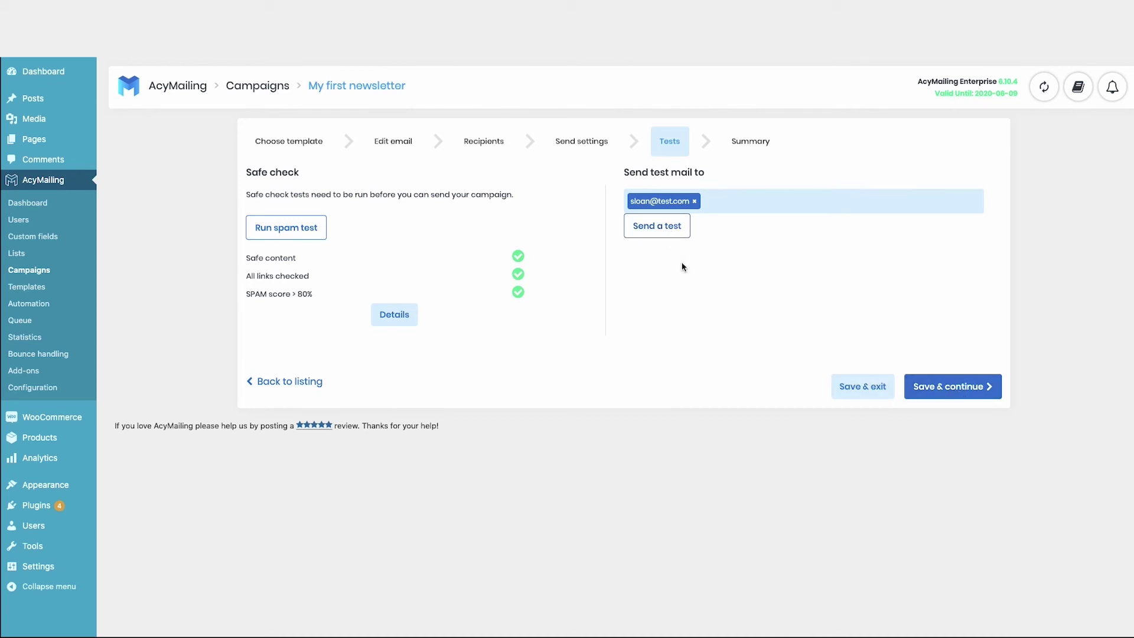
# Step: Save the test settings, review the campaign summary and add the campaign to the sending queue
pyautogui.click(925, 396)
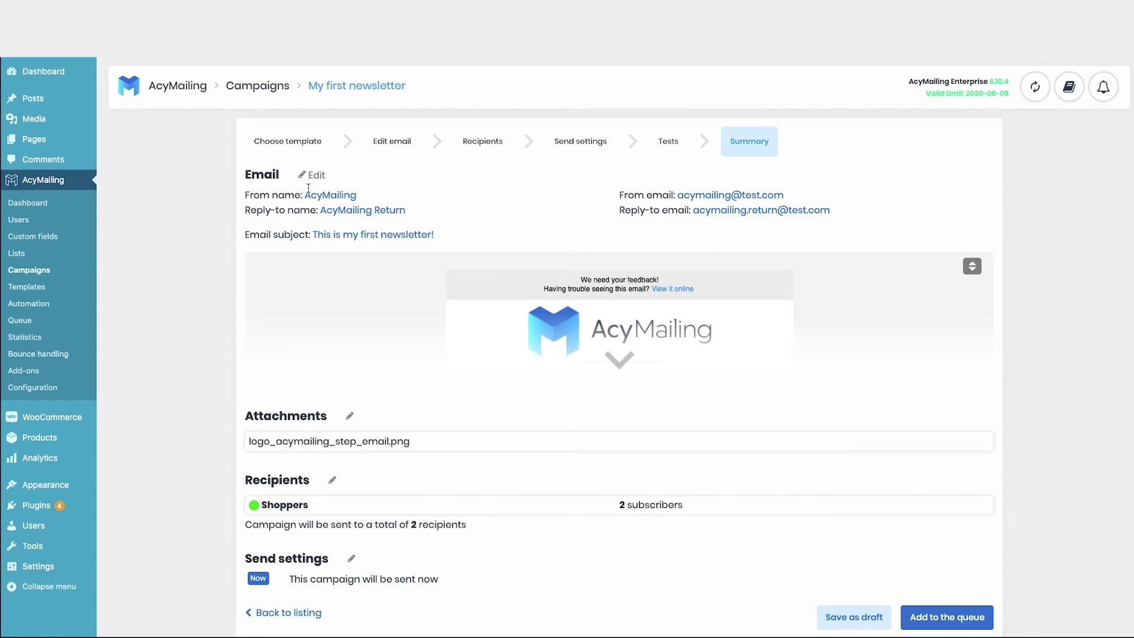
pyautogui.scroll(-2, 691, 195)
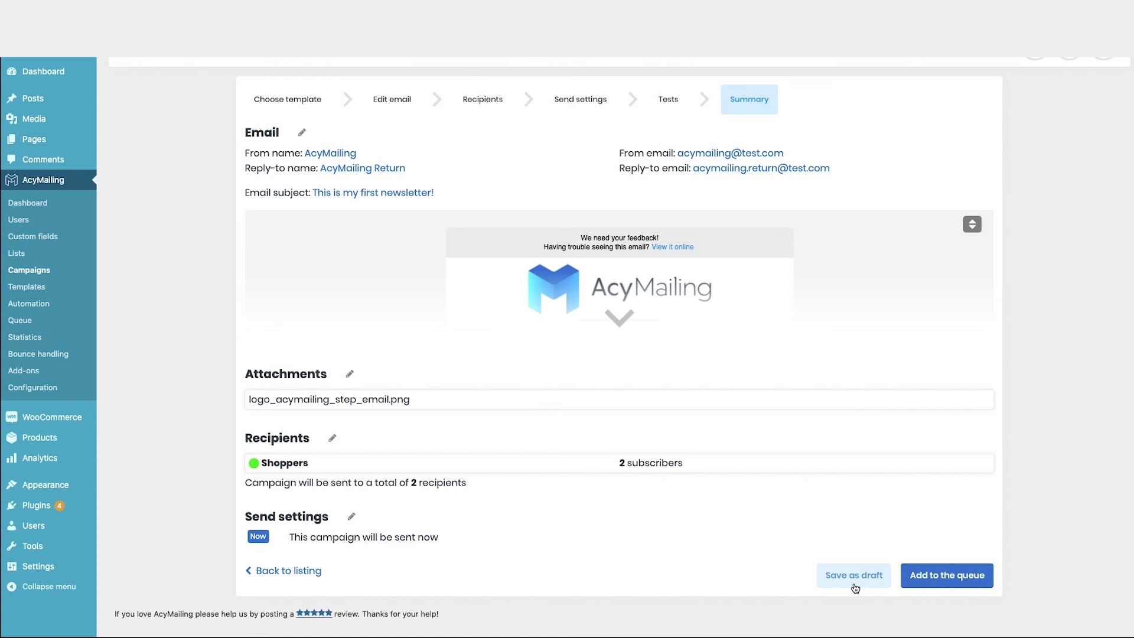
pyautogui.click(943, 577)
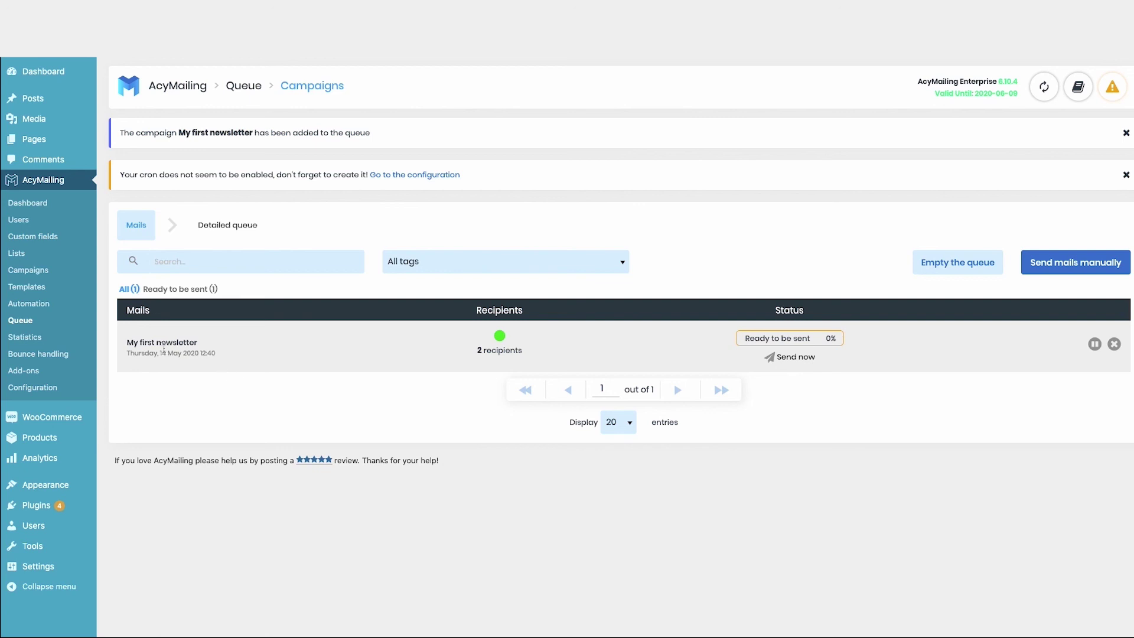
# Step: Check the "My first newsletter" entry in the queue and start sending the queued mails manually
pyautogui.tripleClick(130, 343)
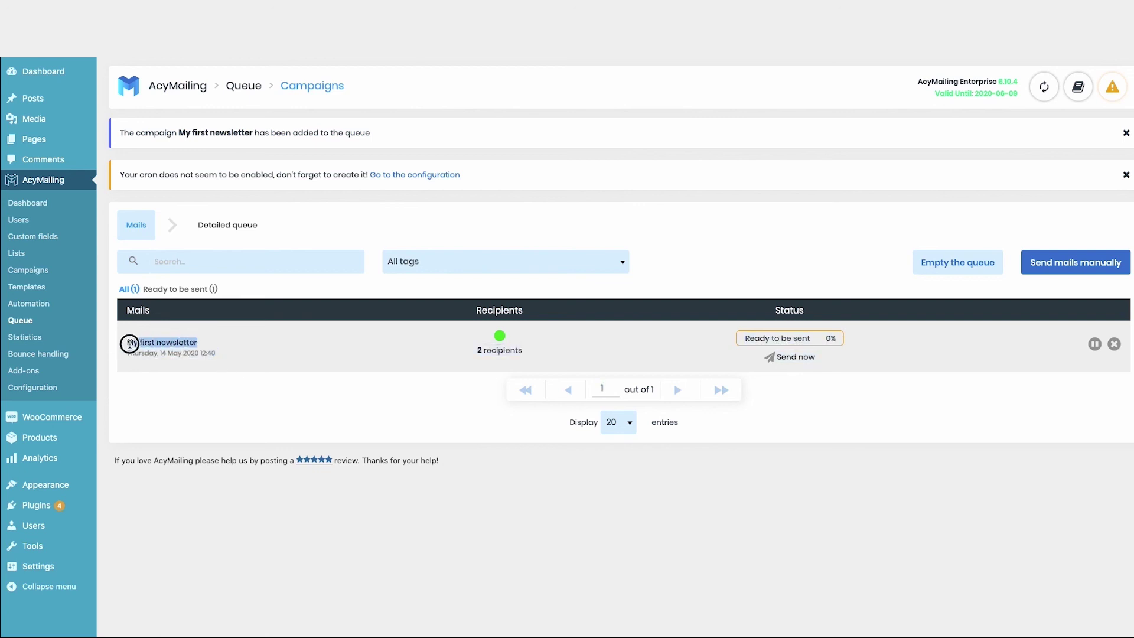
pyautogui.click(922, 420)
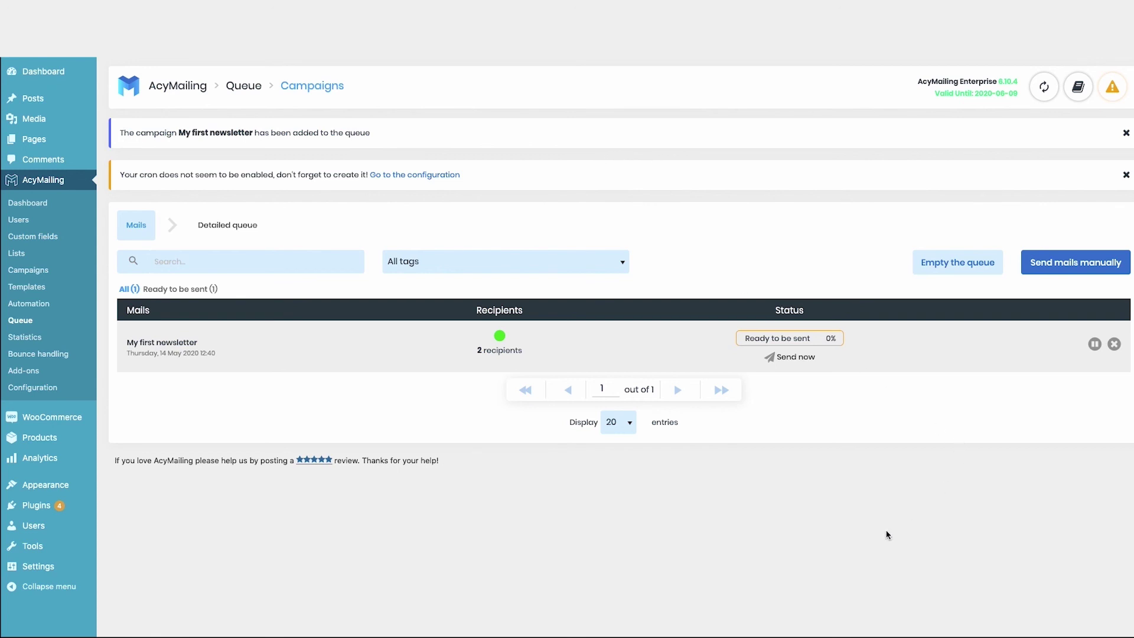
pyautogui.click(1077, 270)
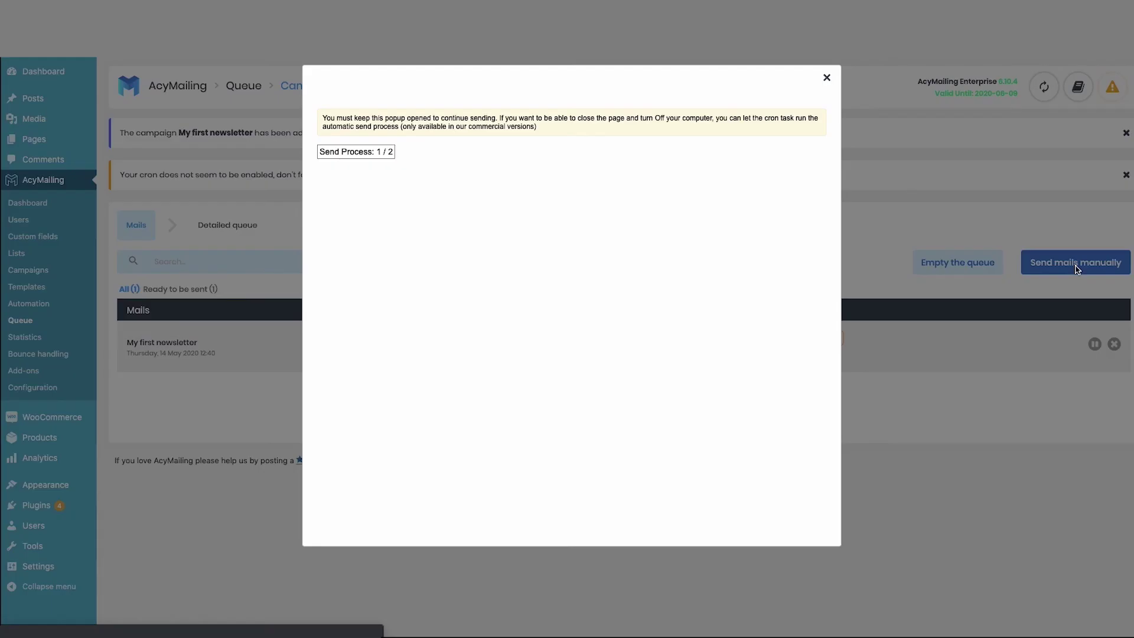